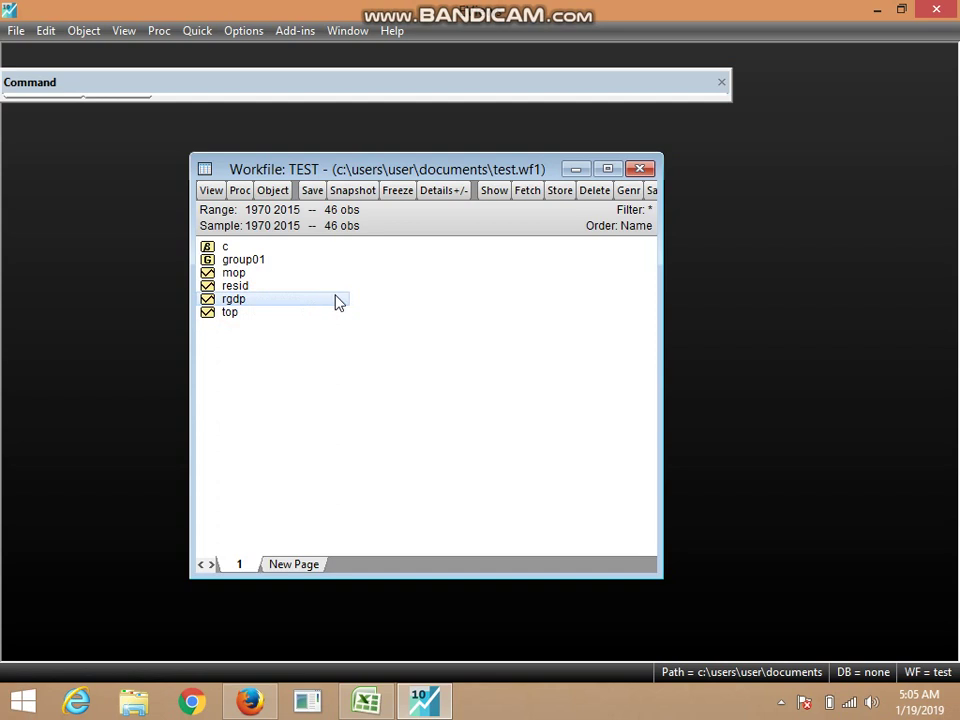
Inspect the annual RGDP values for 1971, 1972, 1973 and 1978, then close the series.
{"action": "double_click", "coordinate": [252, 304]}
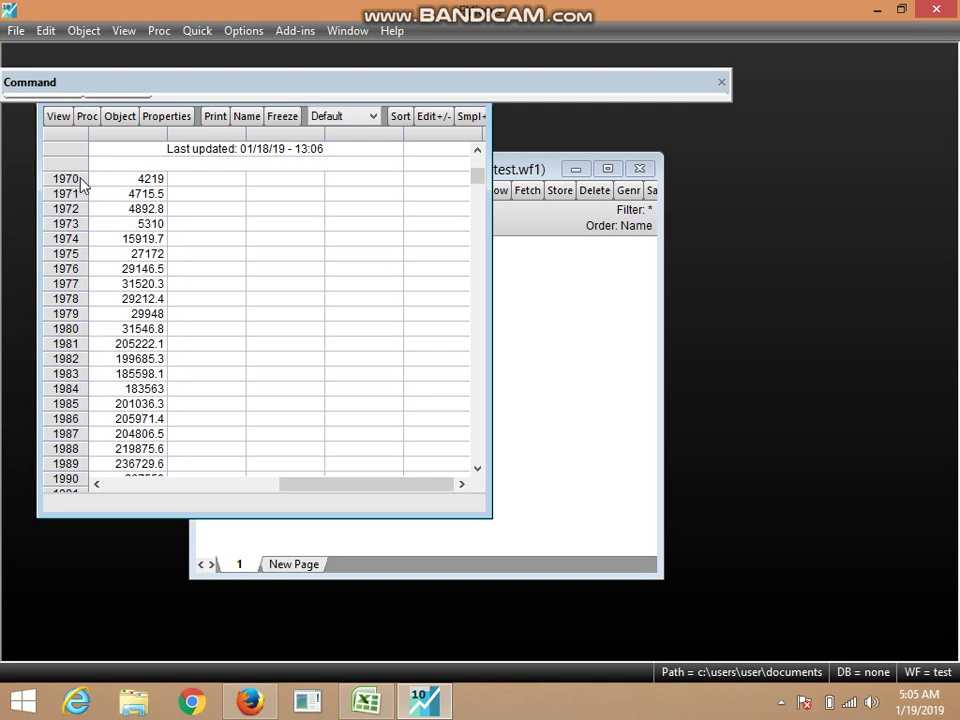
{"action": "left_click", "coordinate": [84, 196]}
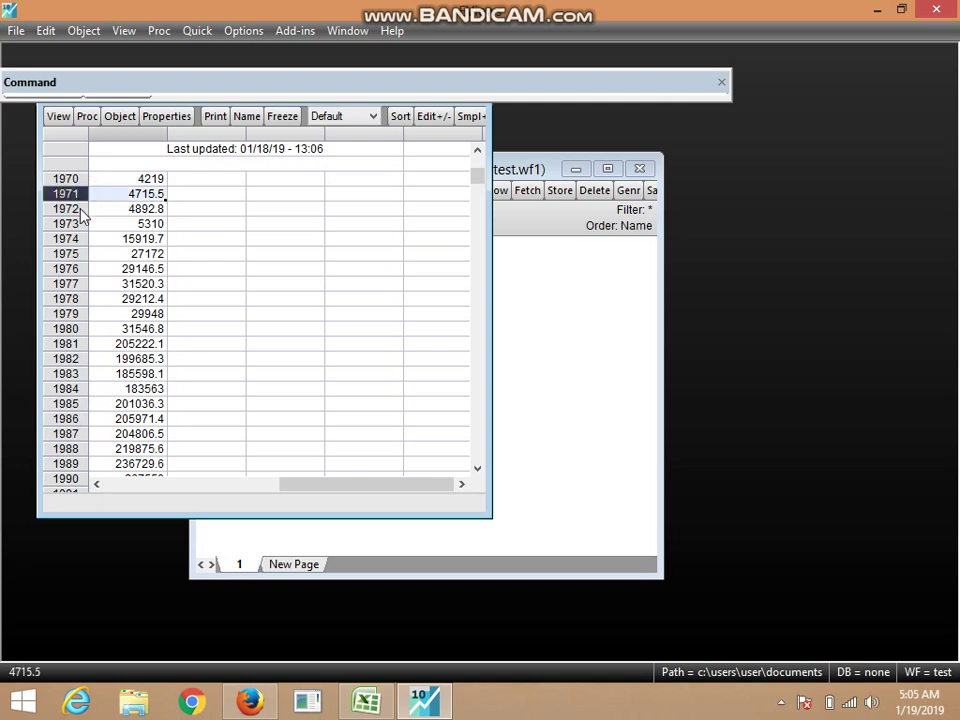
{"action": "left_click", "coordinate": [80, 208]}
{"action": "left_click", "coordinate": [78, 223]}
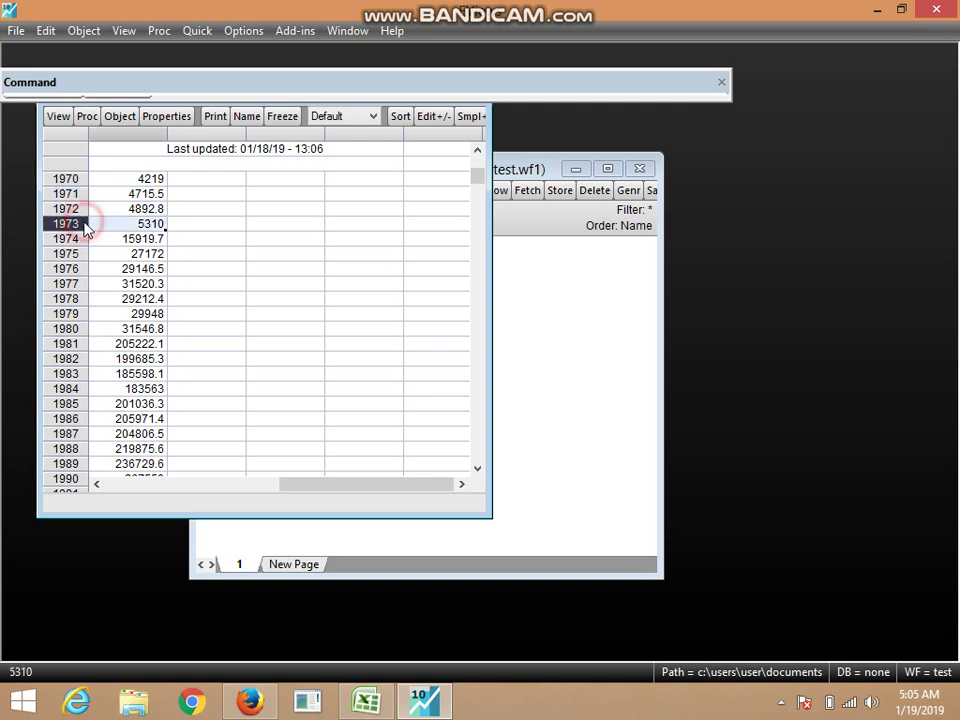
{"action": "left_click", "coordinate": [86, 299]}
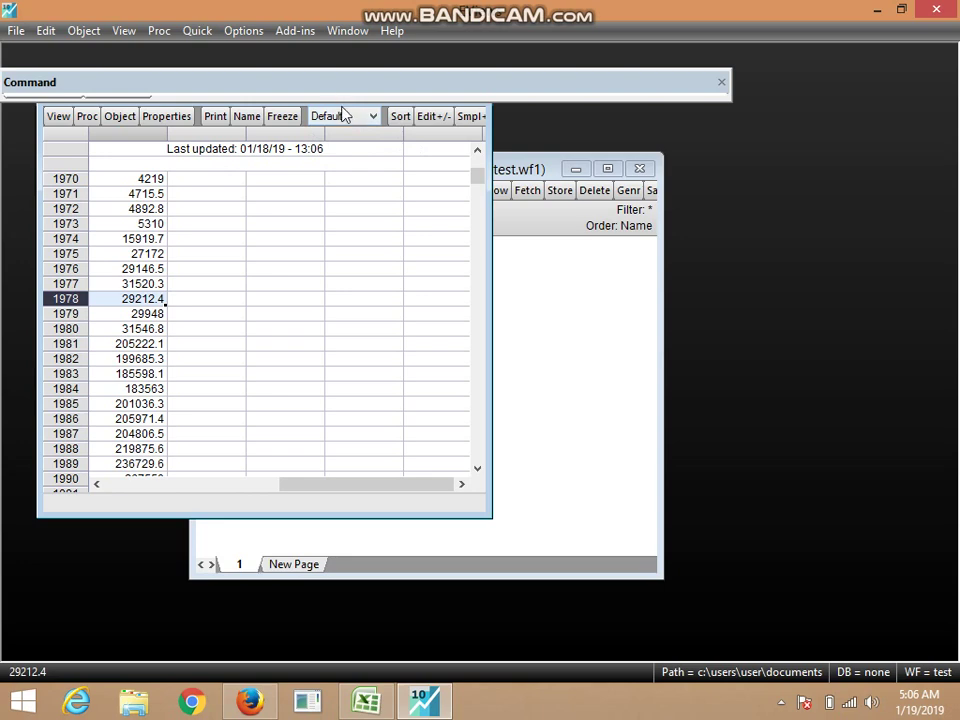
{"action": "left_click_drag", "start_coordinate": [304, 100], "coordinate": [310, 140]}
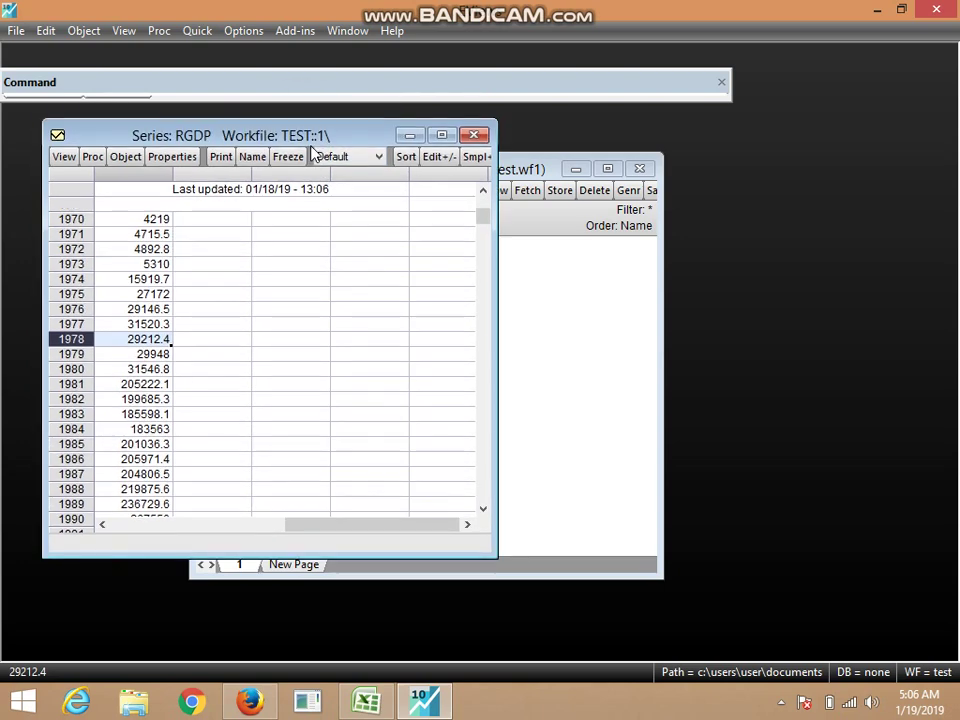
{"action": "left_click", "coordinate": [474, 135]}
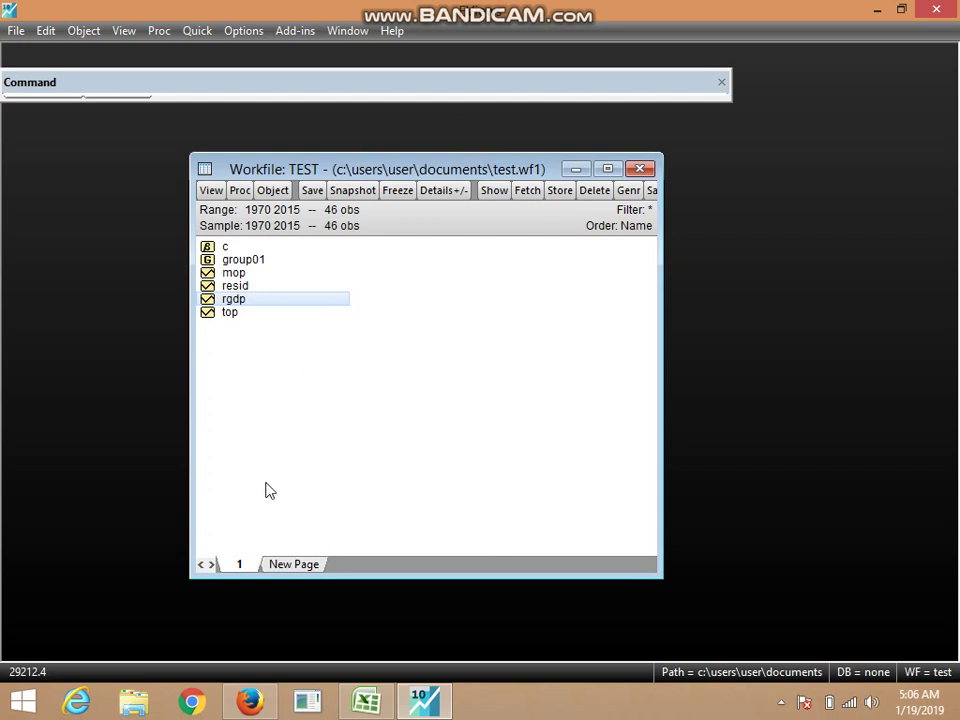
Create a dated regular-frequency page named 2, Quarterly, spanning 1970 to 2015.
{"action": "left_click", "coordinate": [239, 565]}
{"action": "left_click", "coordinate": [290, 566]}
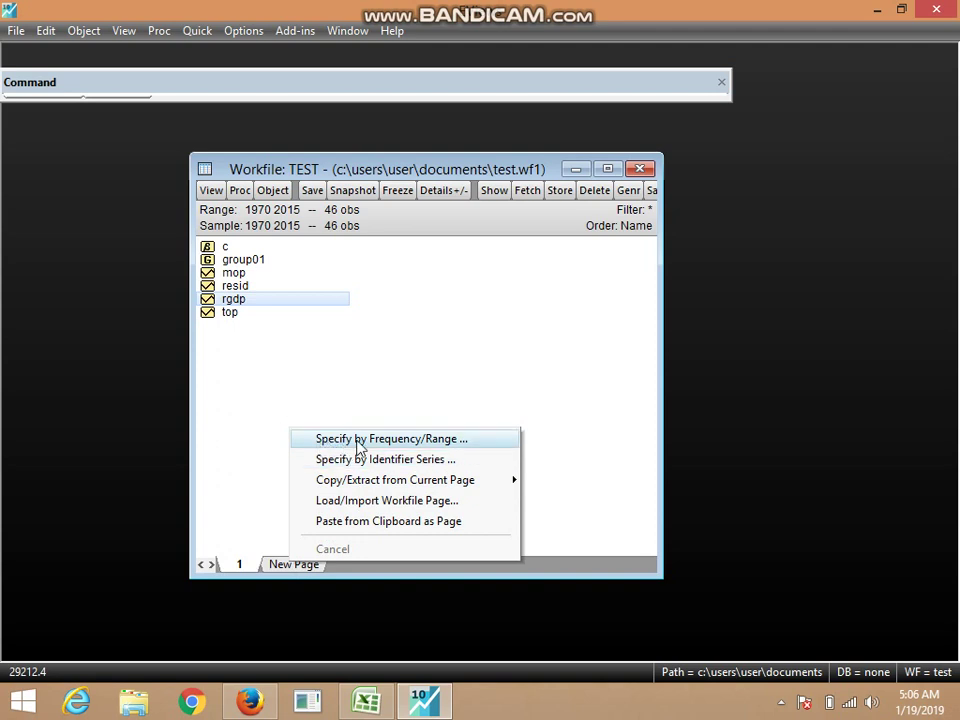
{"action": "left_click", "coordinate": [443, 440]}
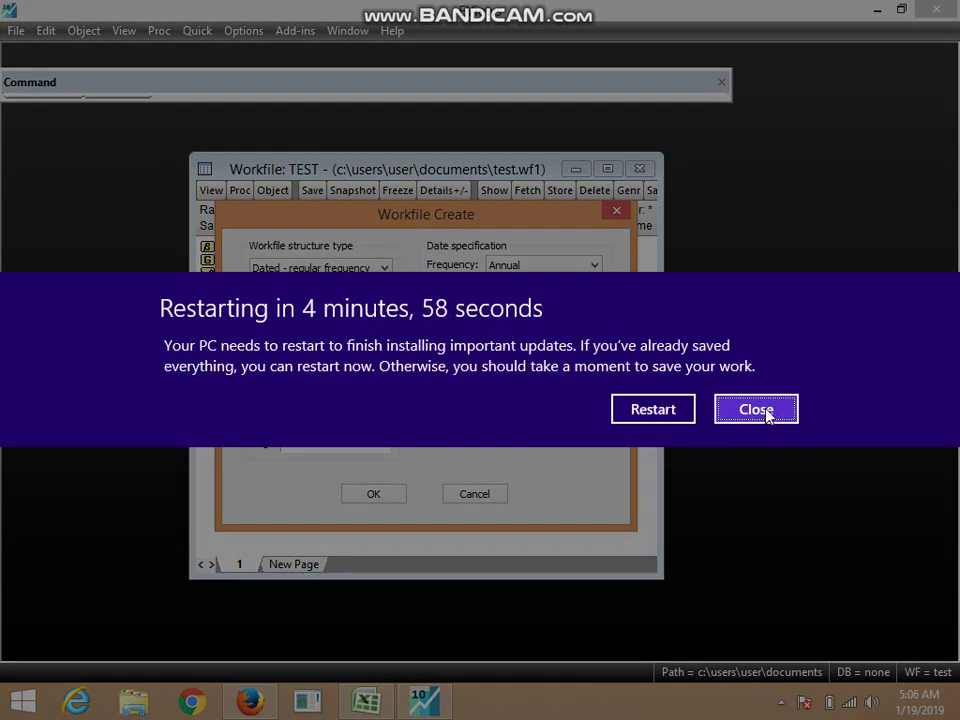
{"action": "left_click", "coordinate": [758, 403]}
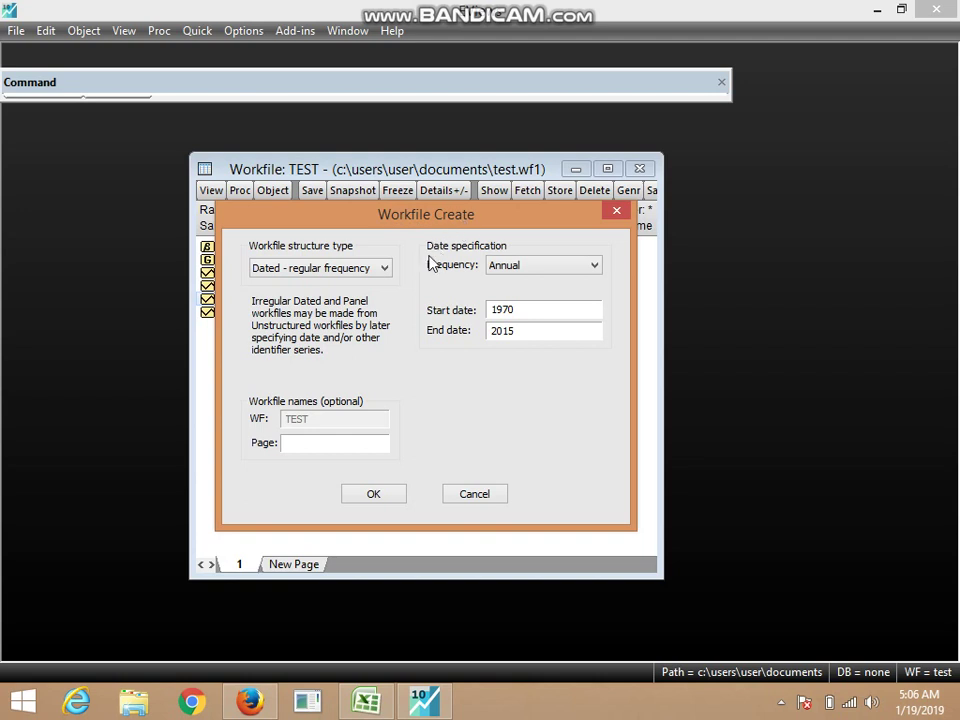
{"action": "left_click", "coordinate": [384, 268]}
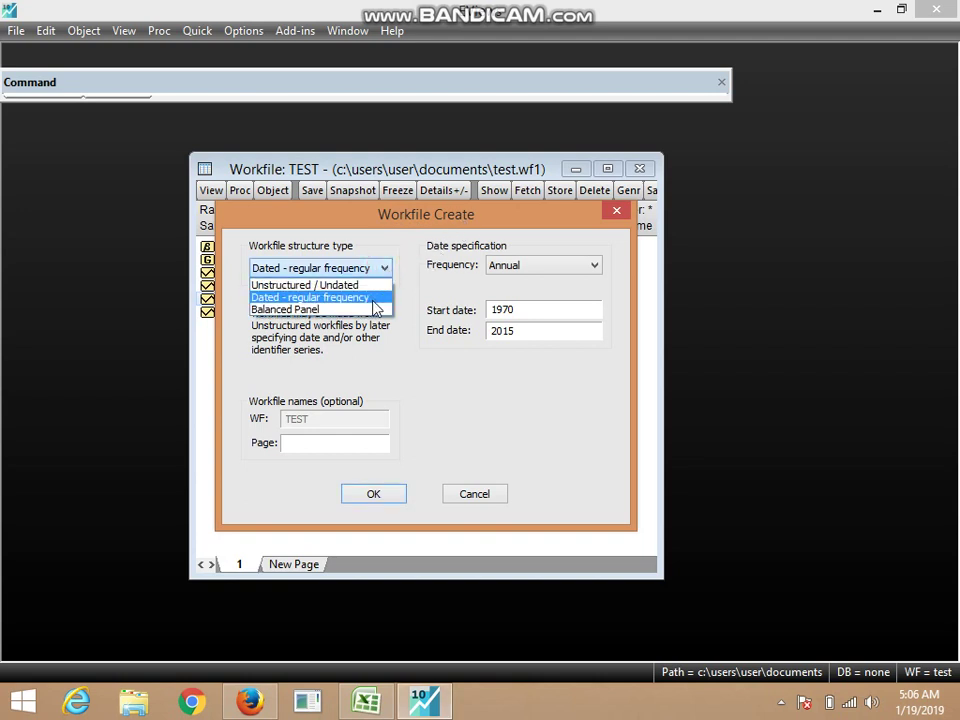
{"action": "left_click", "coordinate": [365, 304]}
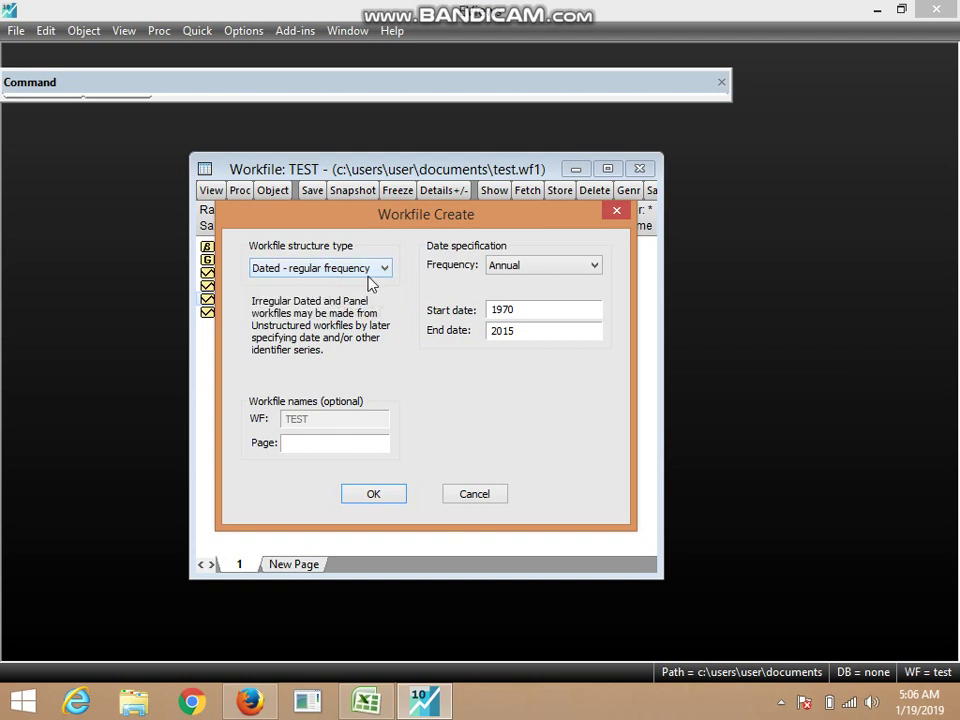
{"action": "left_click", "coordinate": [564, 268]}
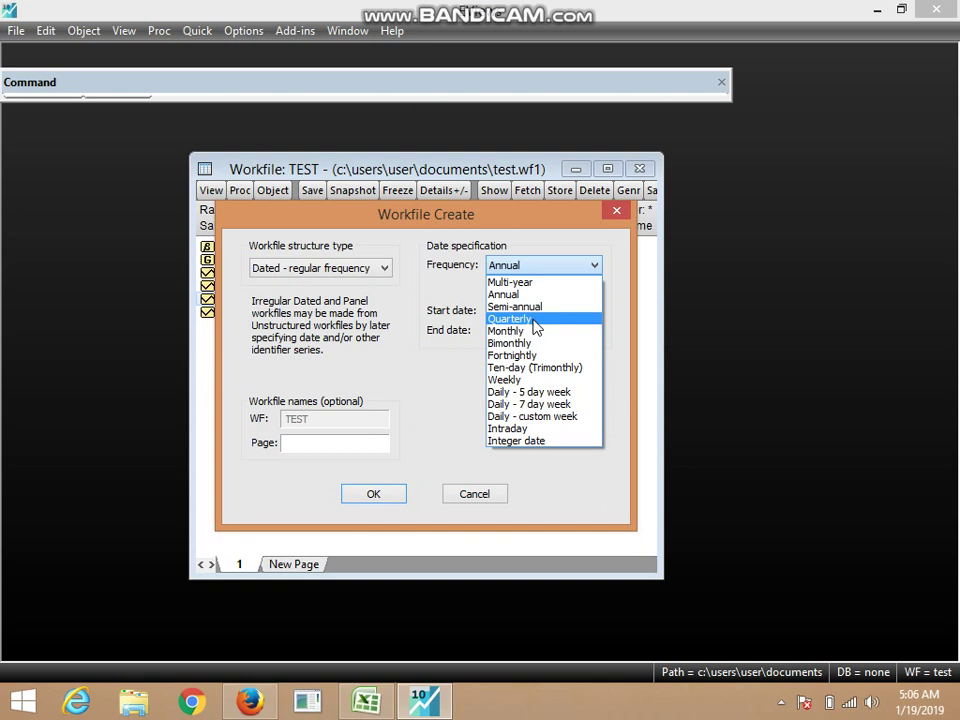
{"action": "left_click", "coordinate": [534, 319]}
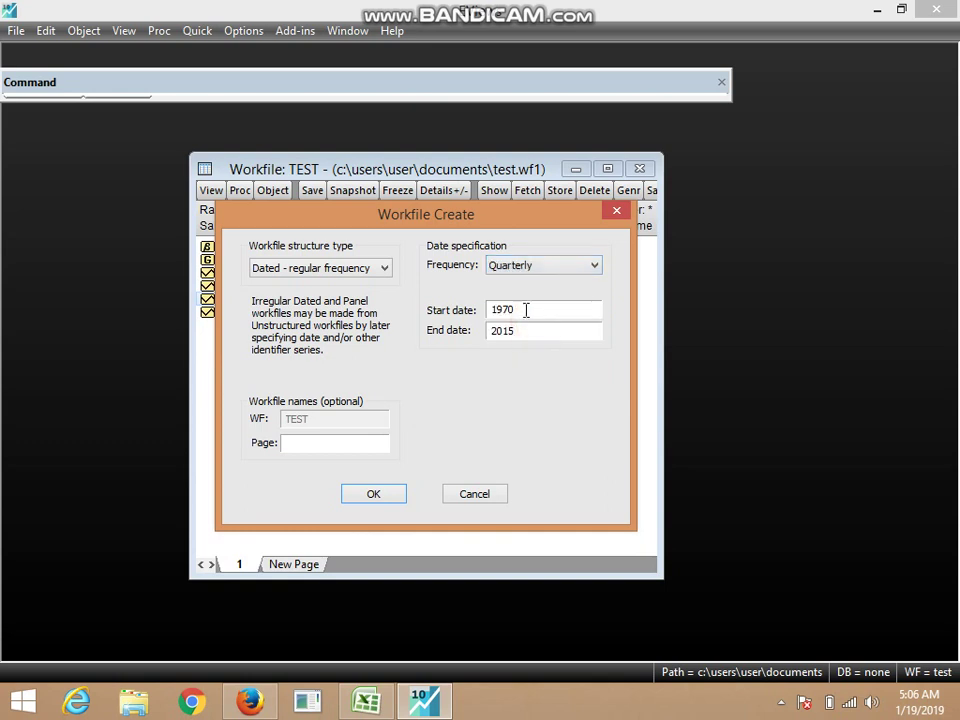
{"action": "left_click", "coordinate": [298, 446]}
{"action": "type", "text": "2"}
{"action": "left_click", "coordinate": [372, 503]}
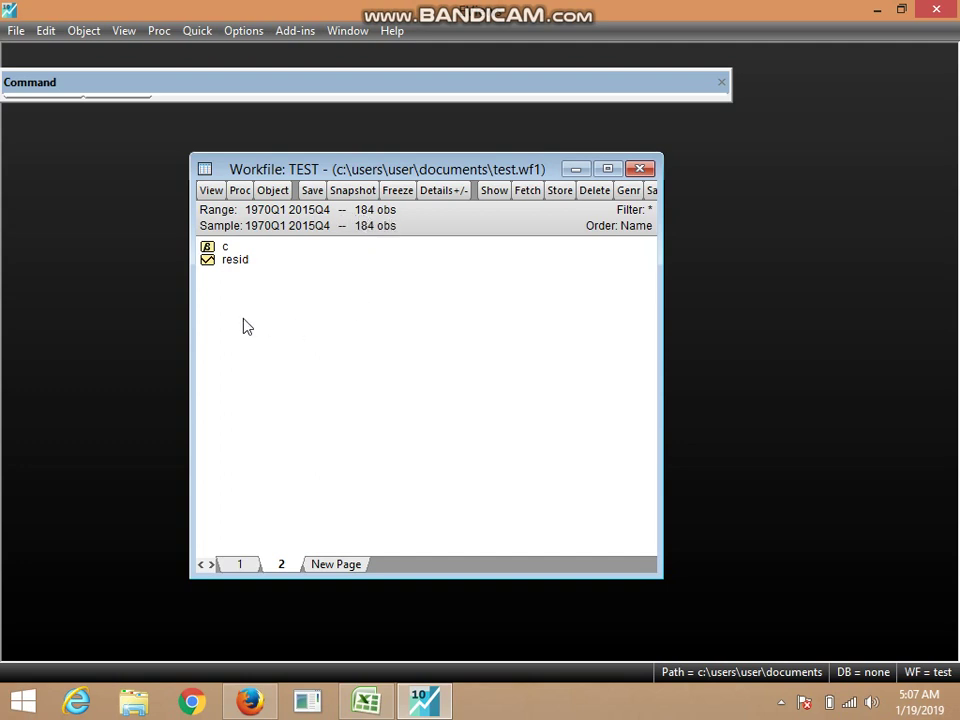
Copy the rgdp series from annual page 1 and switch to quarterly page 2.
{"action": "left_click", "coordinate": [240, 566]}
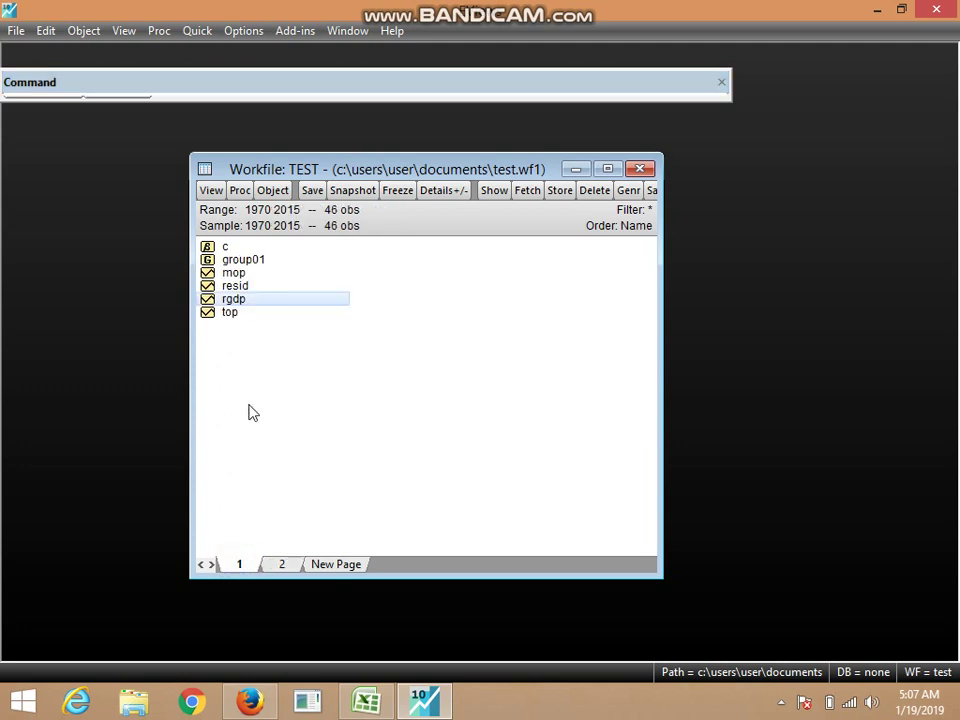
{"action": "right_click", "coordinate": [263, 302]}
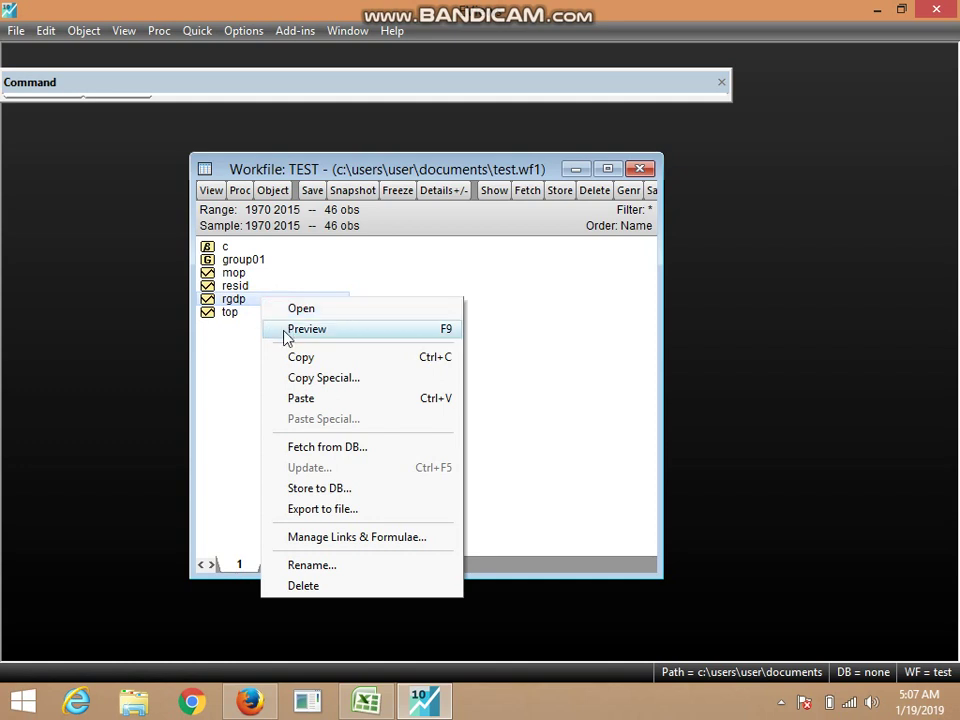
{"action": "left_click", "coordinate": [298, 358]}
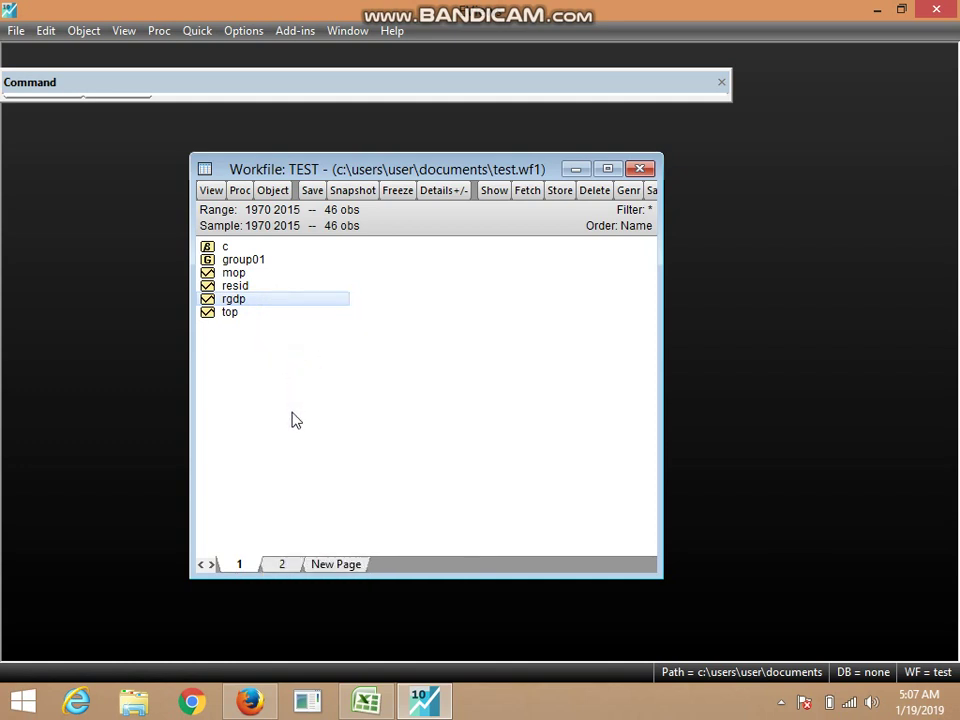
{"action": "left_click", "coordinate": [280, 565]}
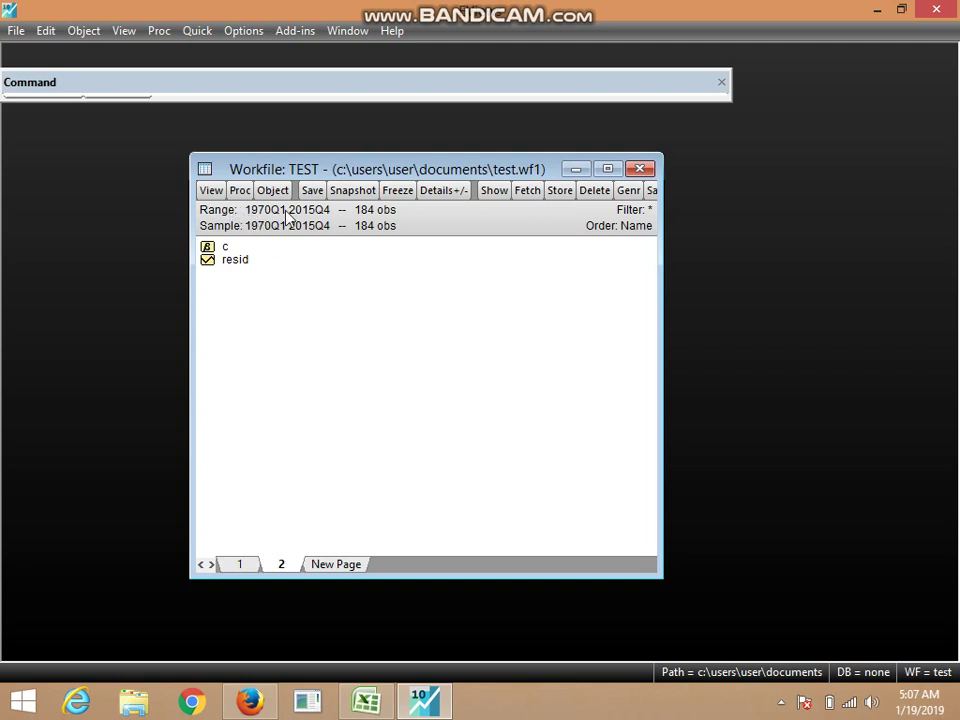
Paste Special rgdp as Series (by Value) with Linear low-to-high conversion, matching First.
{"action": "right_click", "coordinate": [283, 313]}
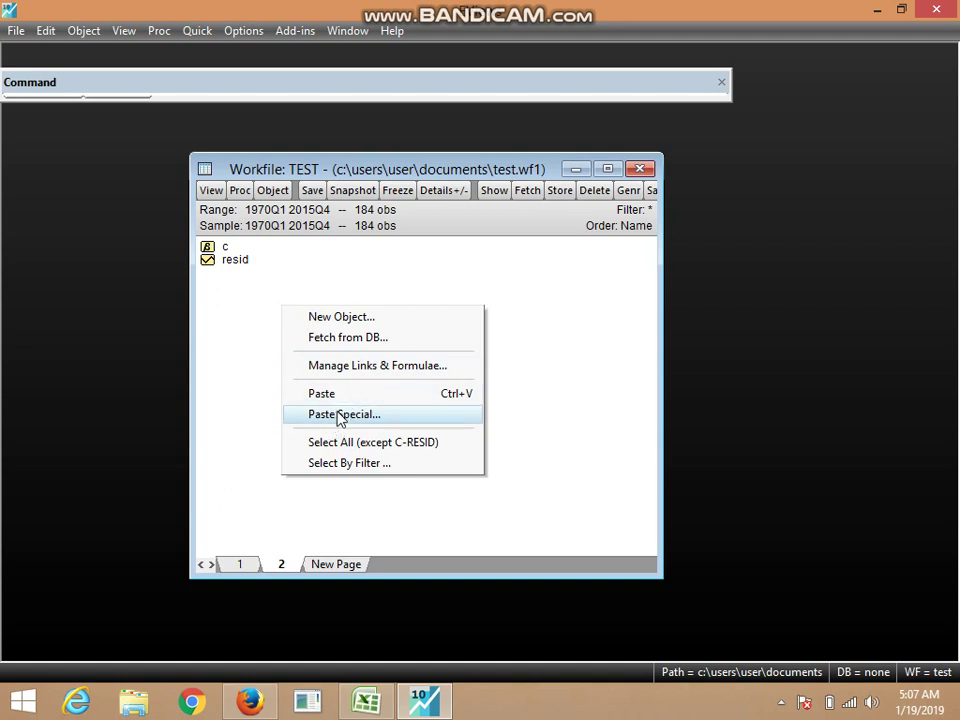
{"action": "left_click", "coordinate": [342, 416]}
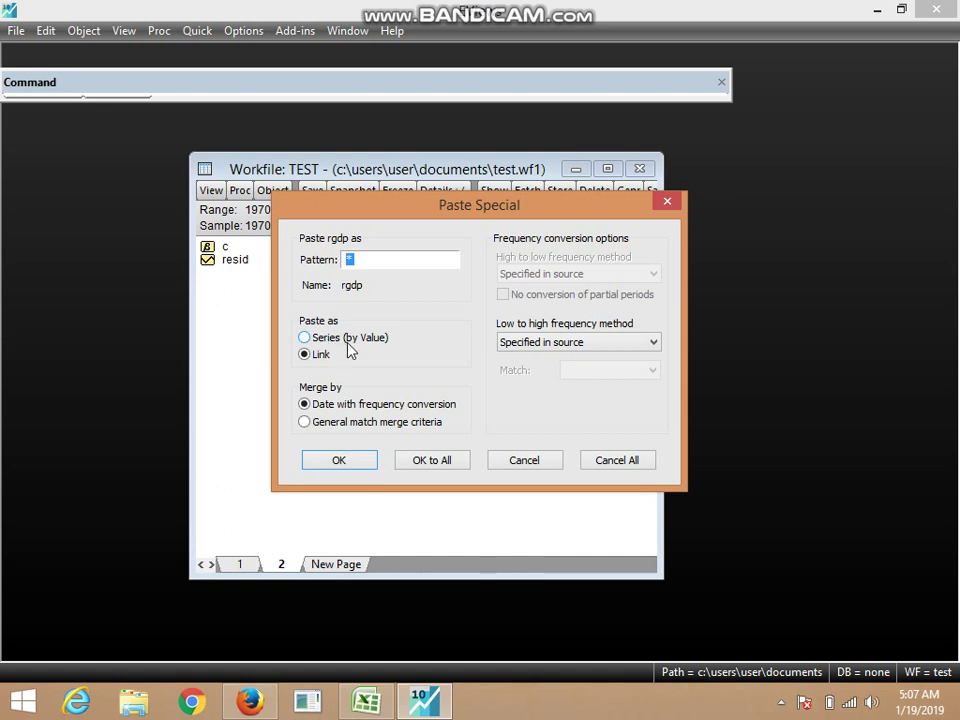
{"action": "left_click", "coordinate": [304, 338]}
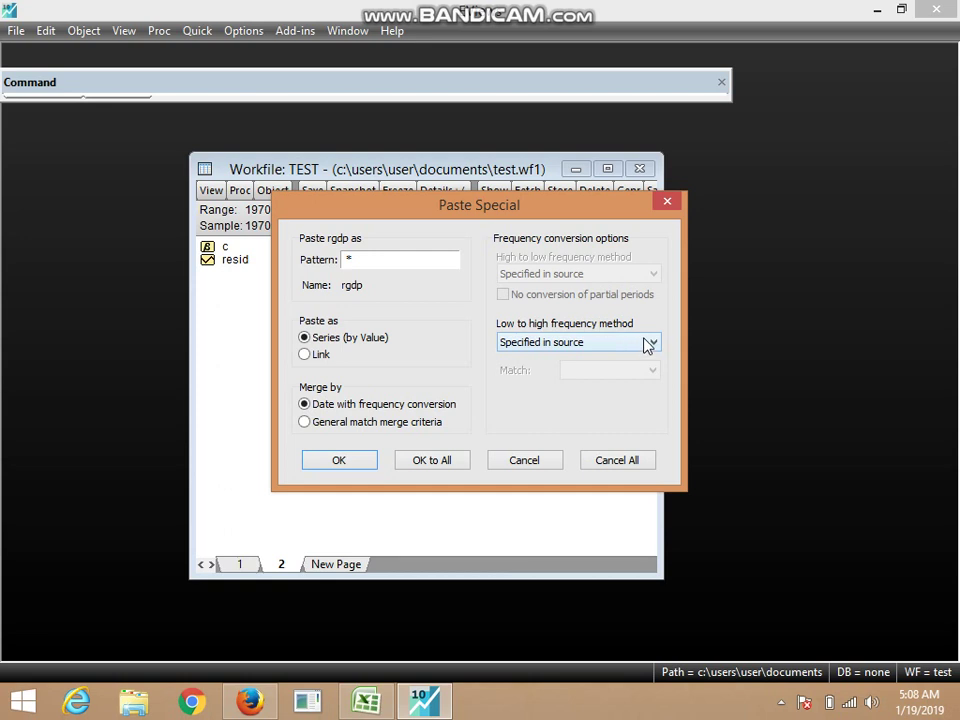
{"action": "left_click", "coordinate": [646, 343]}
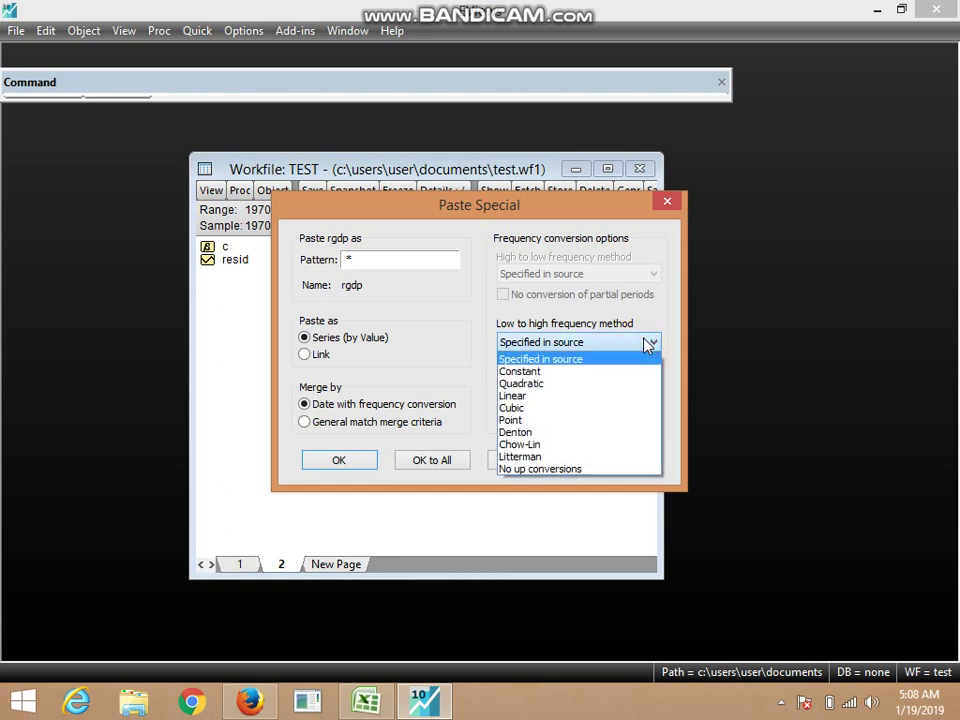
{"action": "left_click", "coordinate": [548, 400]}
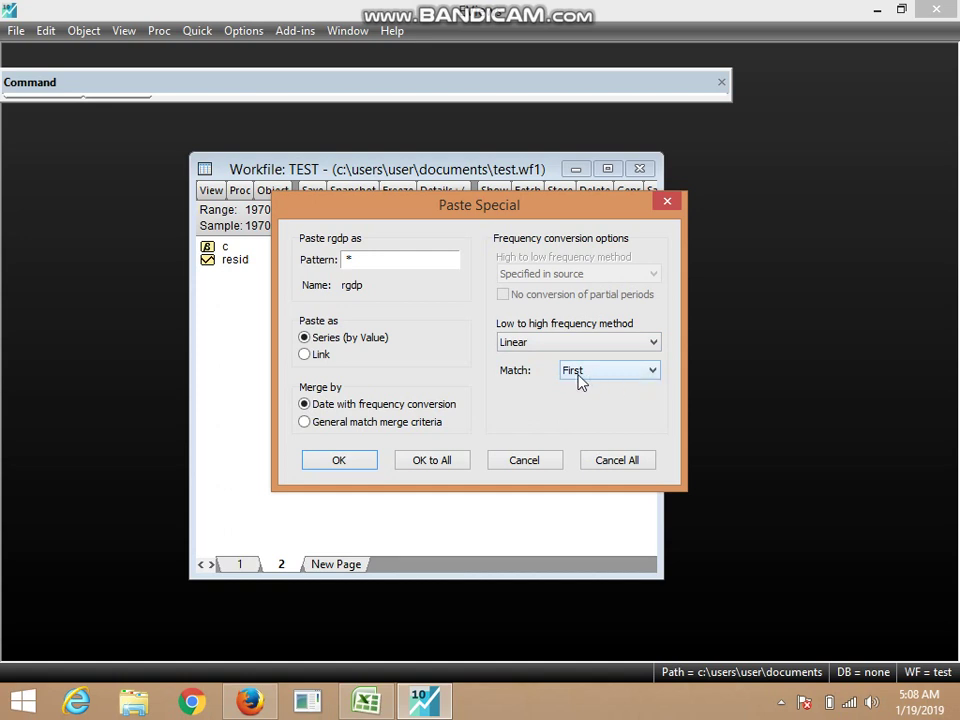
{"action": "left_click", "coordinate": [634, 367]}
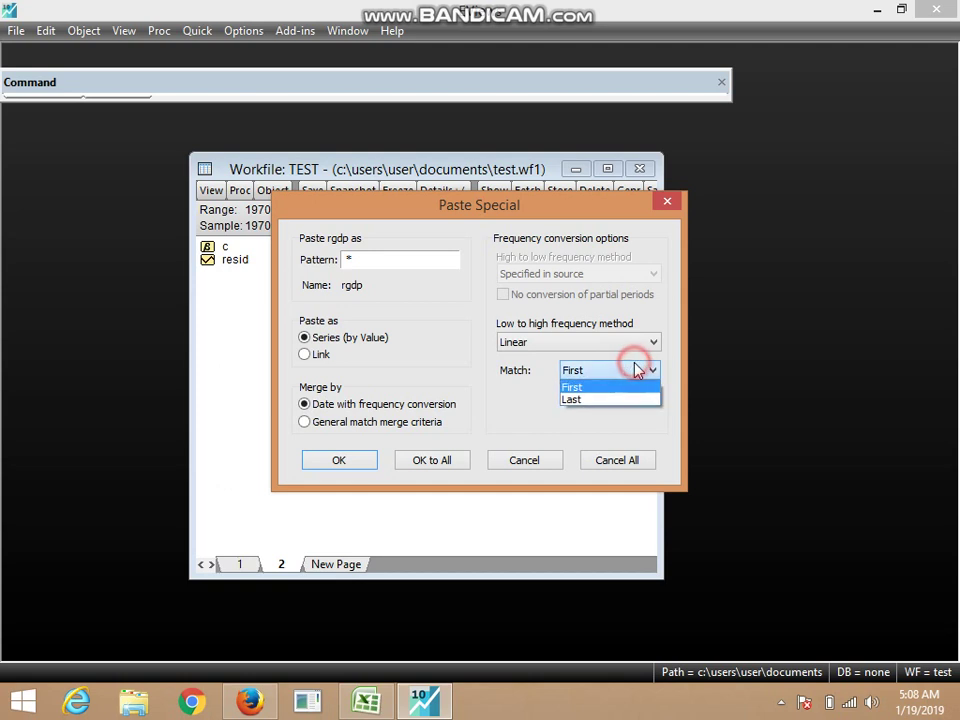
{"action": "left_click", "coordinate": [587, 388]}
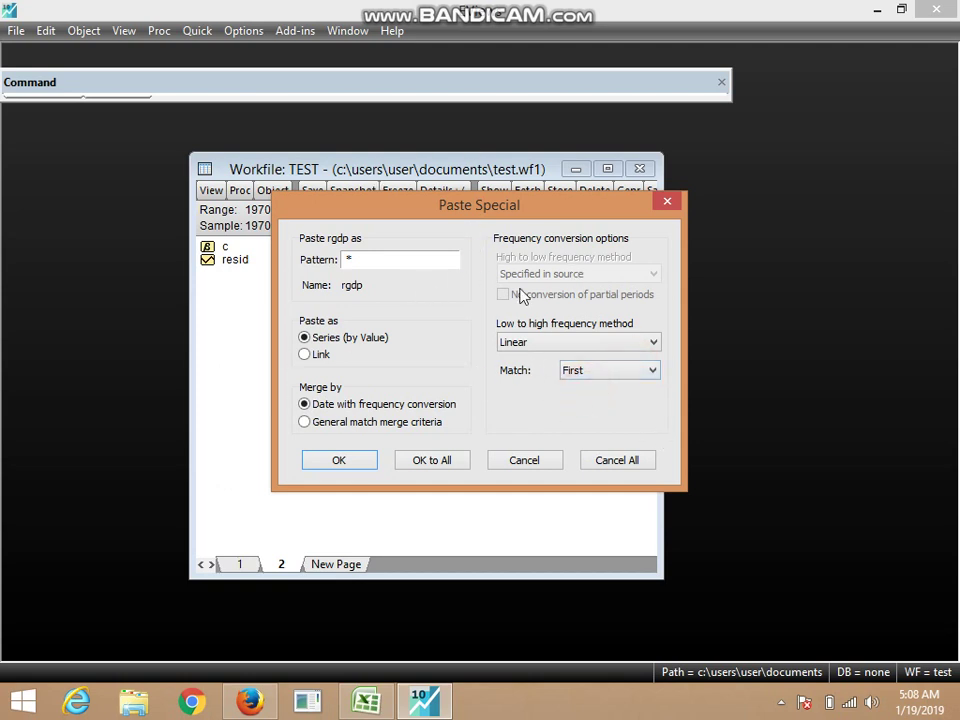
{"action": "left_click", "coordinate": [340, 469]}
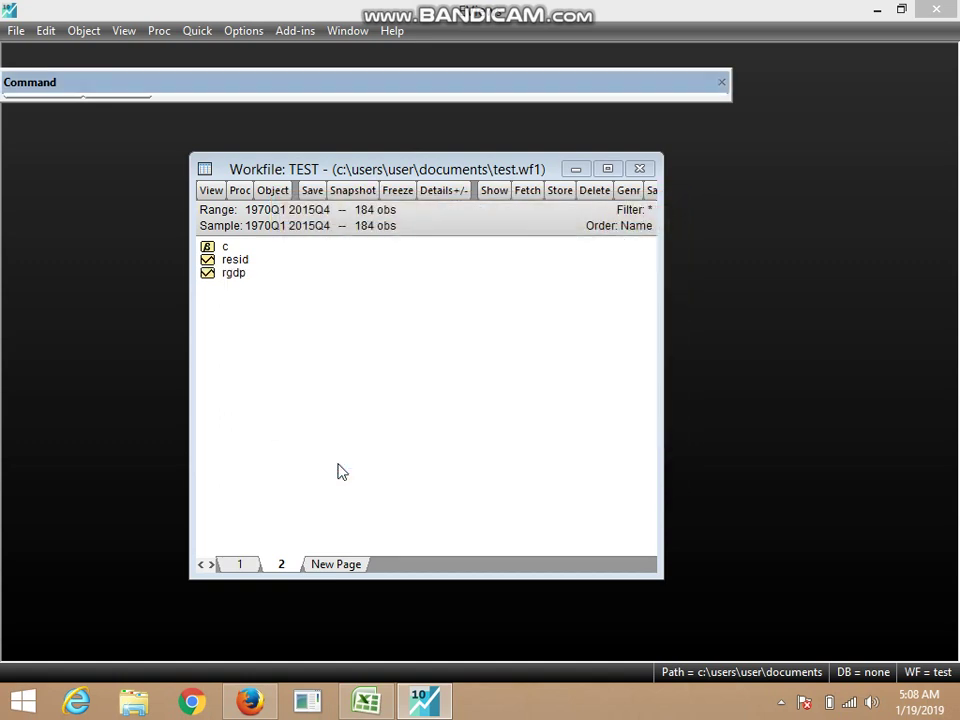
{"action": "left_click", "coordinate": [236, 278]}
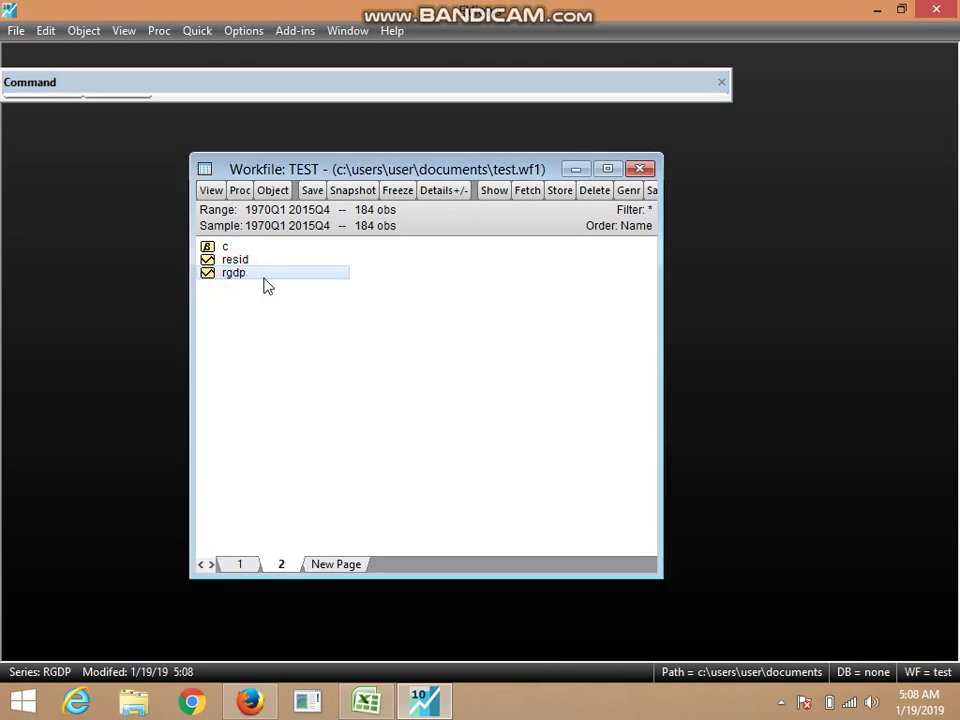
{"action": "double_click", "coordinate": [340, 280]}
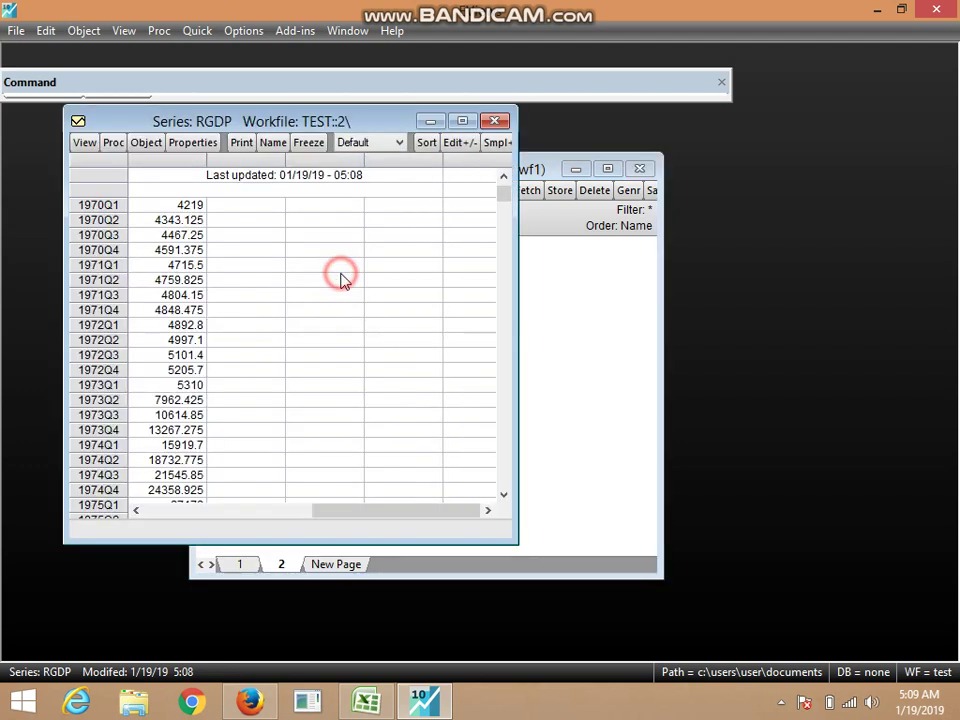
{"action": "left_click", "coordinate": [108, 236]}
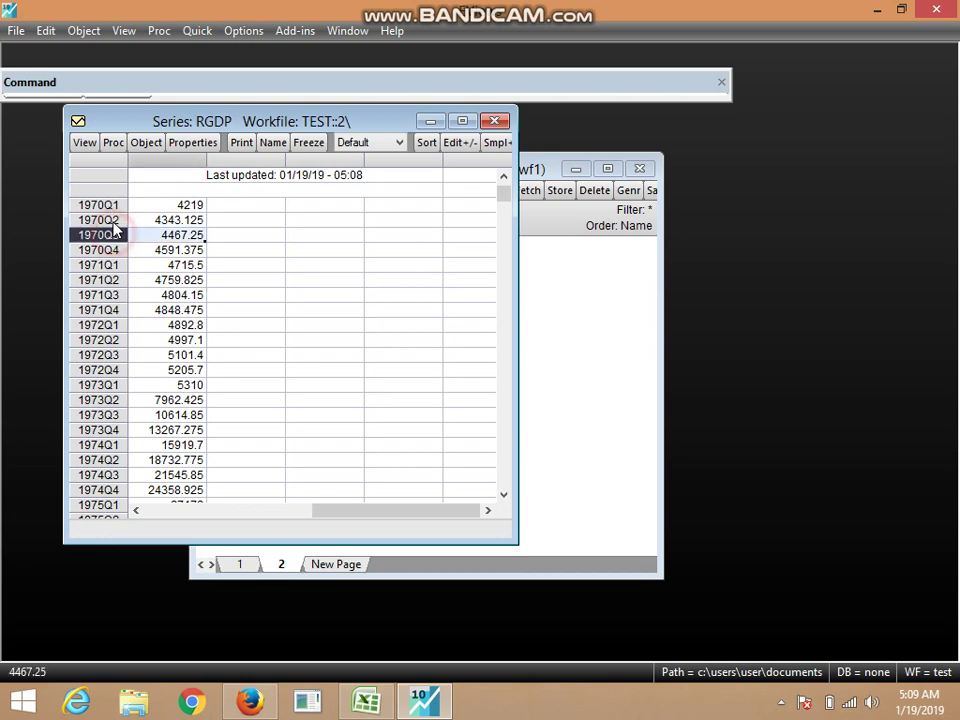
{"action": "left_click", "coordinate": [115, 206]}
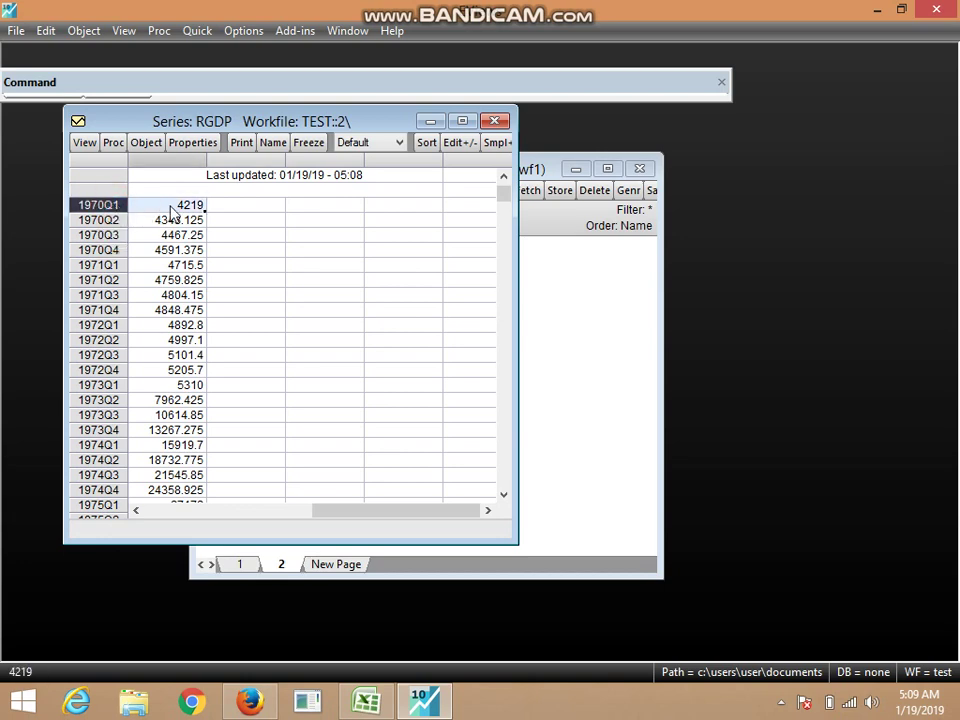
{"action": "left_click", "coordinate": [113, 220]}
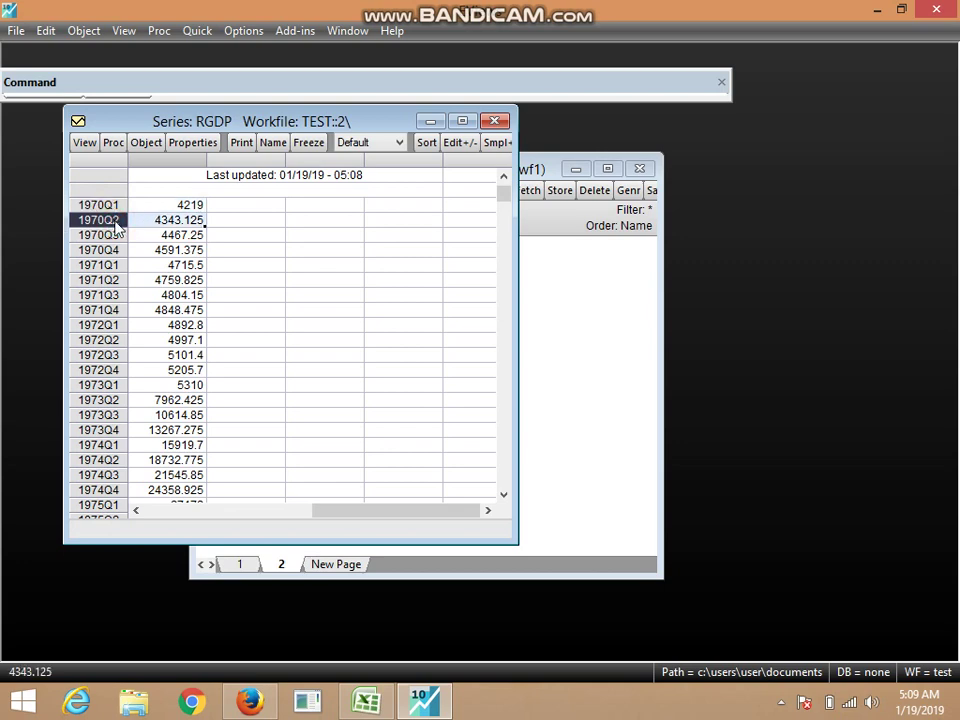
{"action": "left_click", "coordinate": [119, 238]}
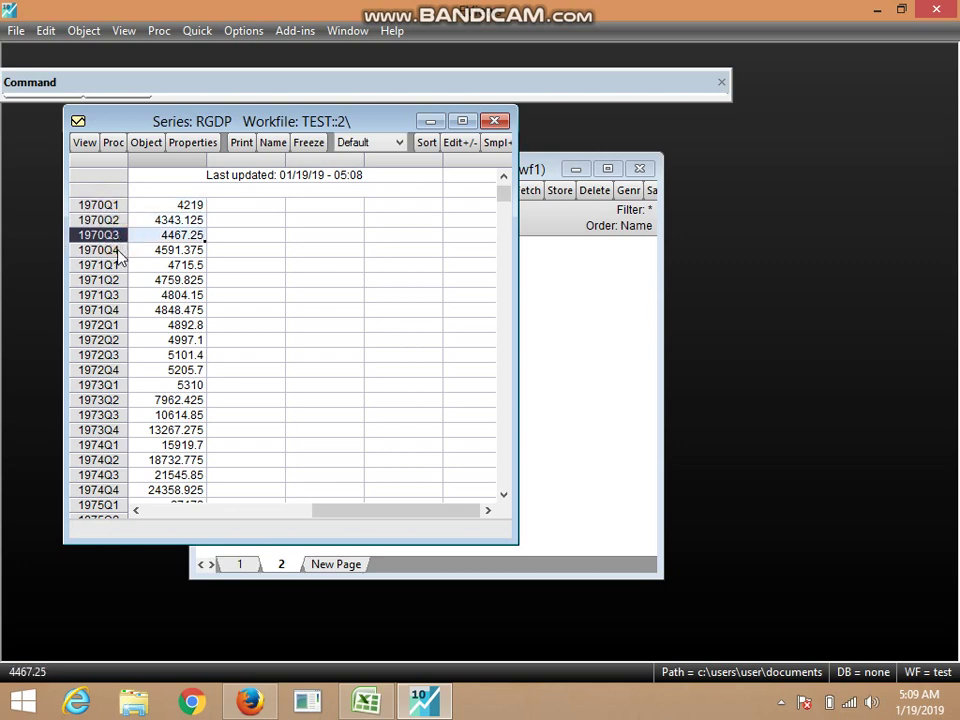
{"action": "left_click", "coordinate": [119, 252]}
{"action": "left_click", "coordinate": [118, 268]}
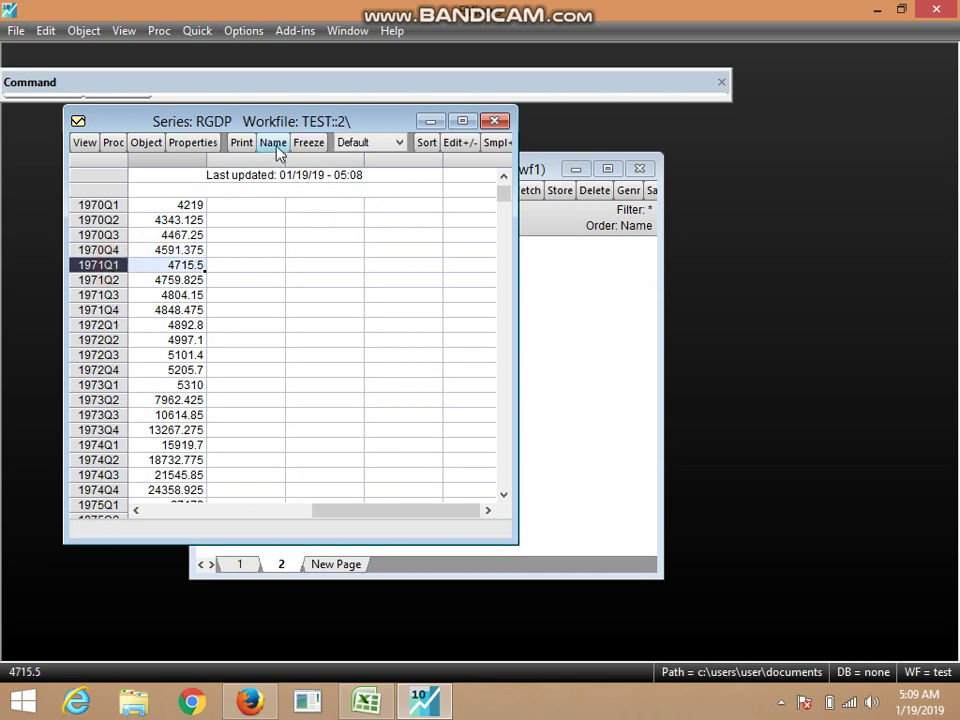
{"action": "left_click", "coordinate": [494, 120]}
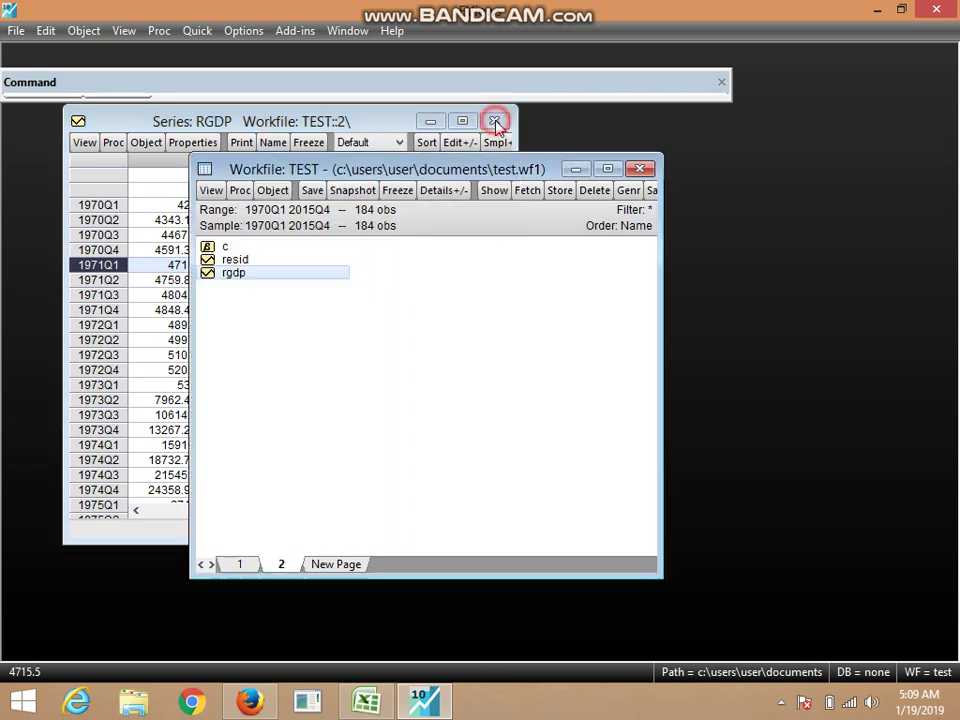